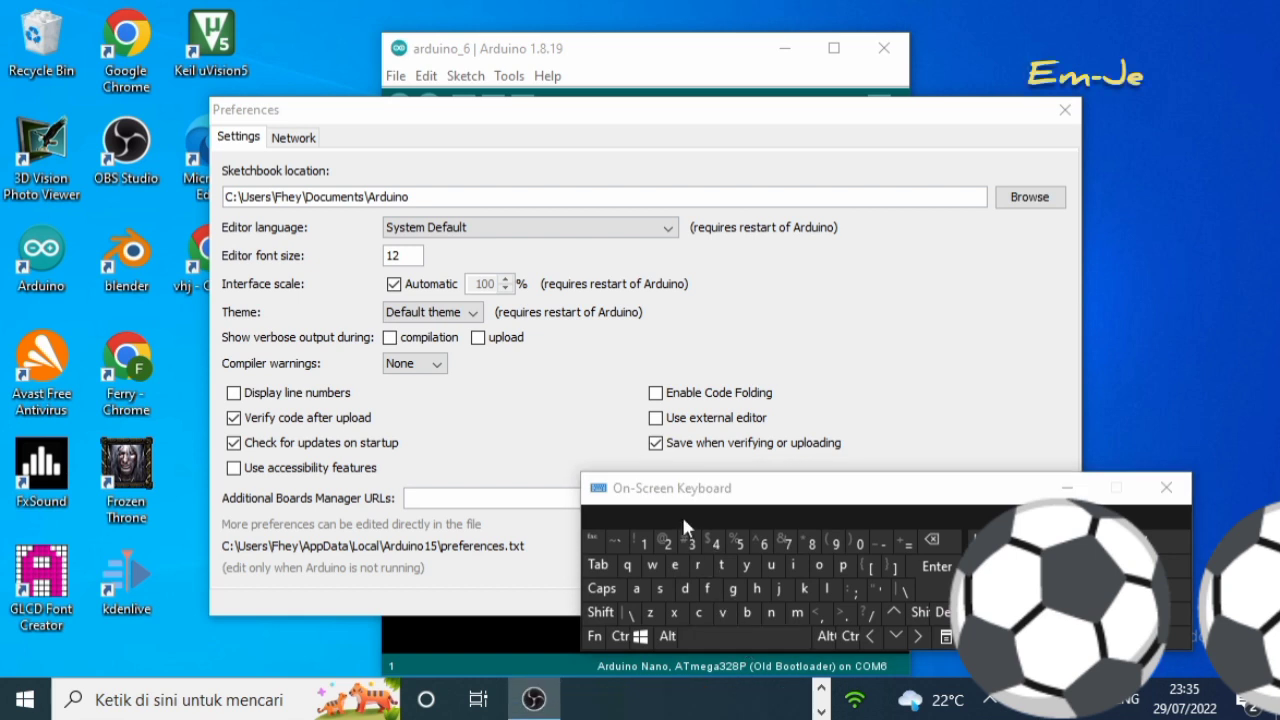
left_click_drag(680, 490, 728, 470)
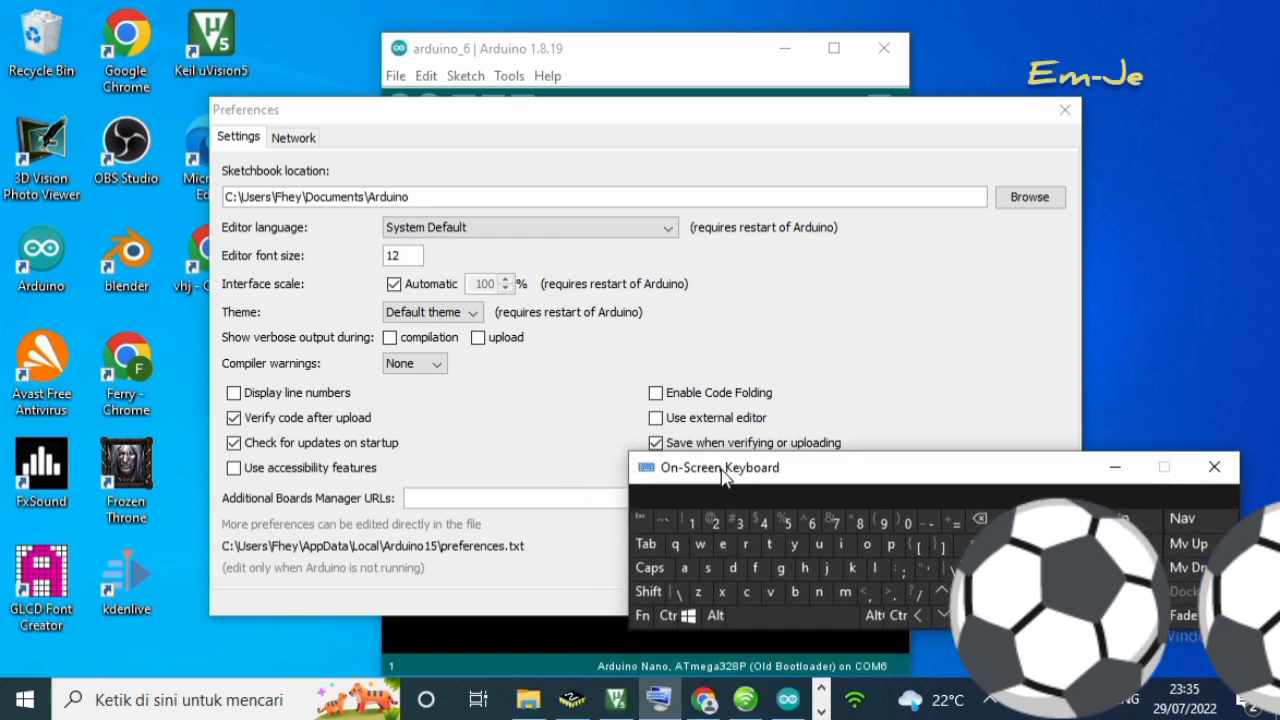
left_click(533, 497)
left_click(666, 616)
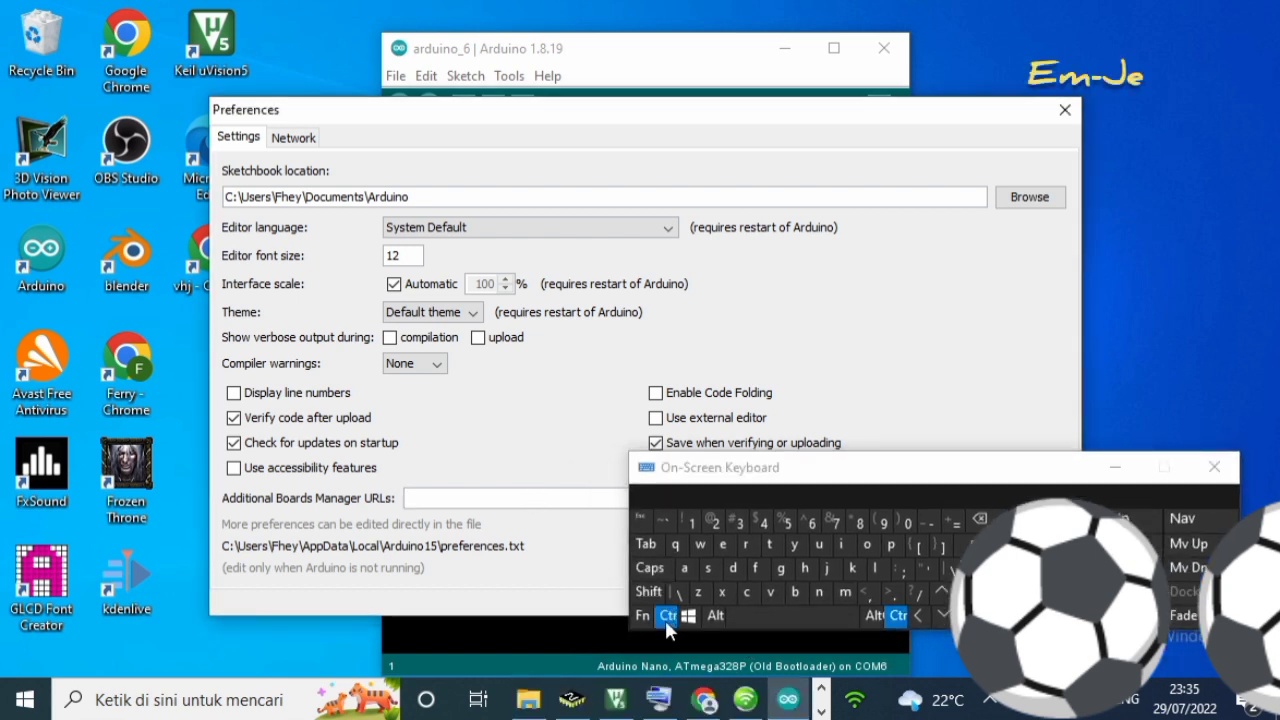
left_click(772, 594)
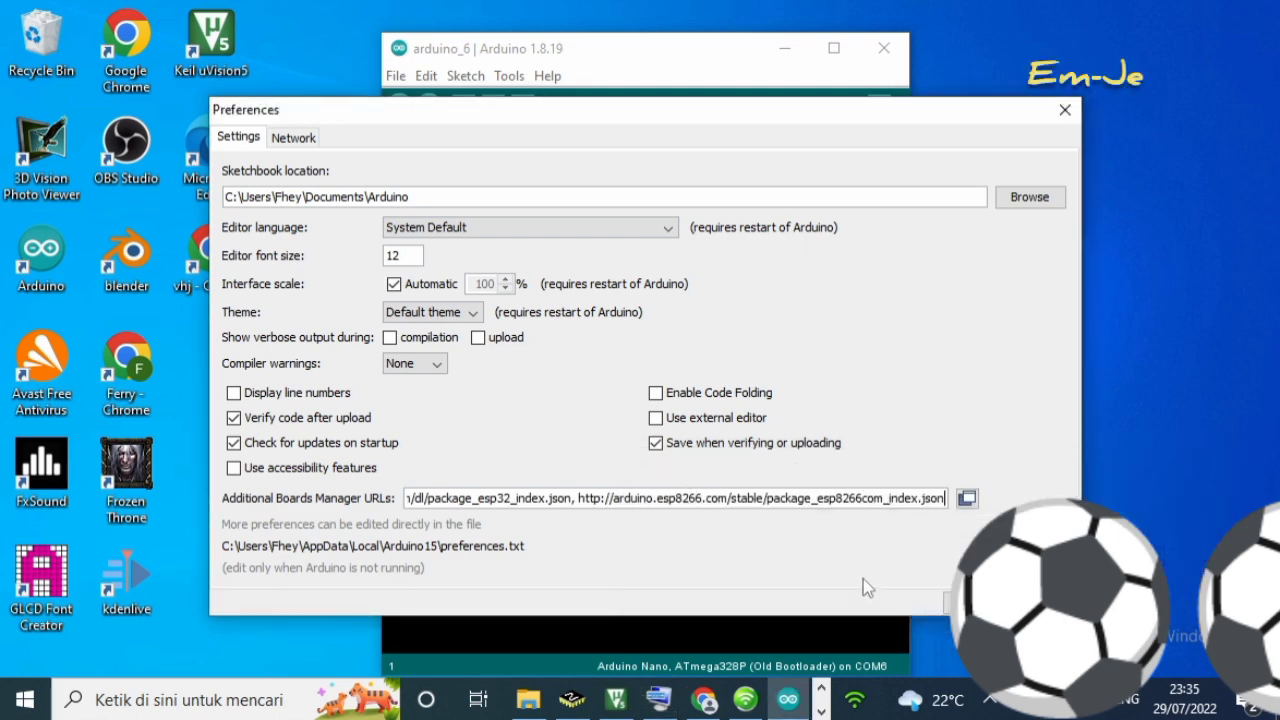
- Switch to Chrome and review the board URLs in the Random Nerd Tutorials ESP8266 installation guide, and return to the Arduino preferences
left_click(704, 700)
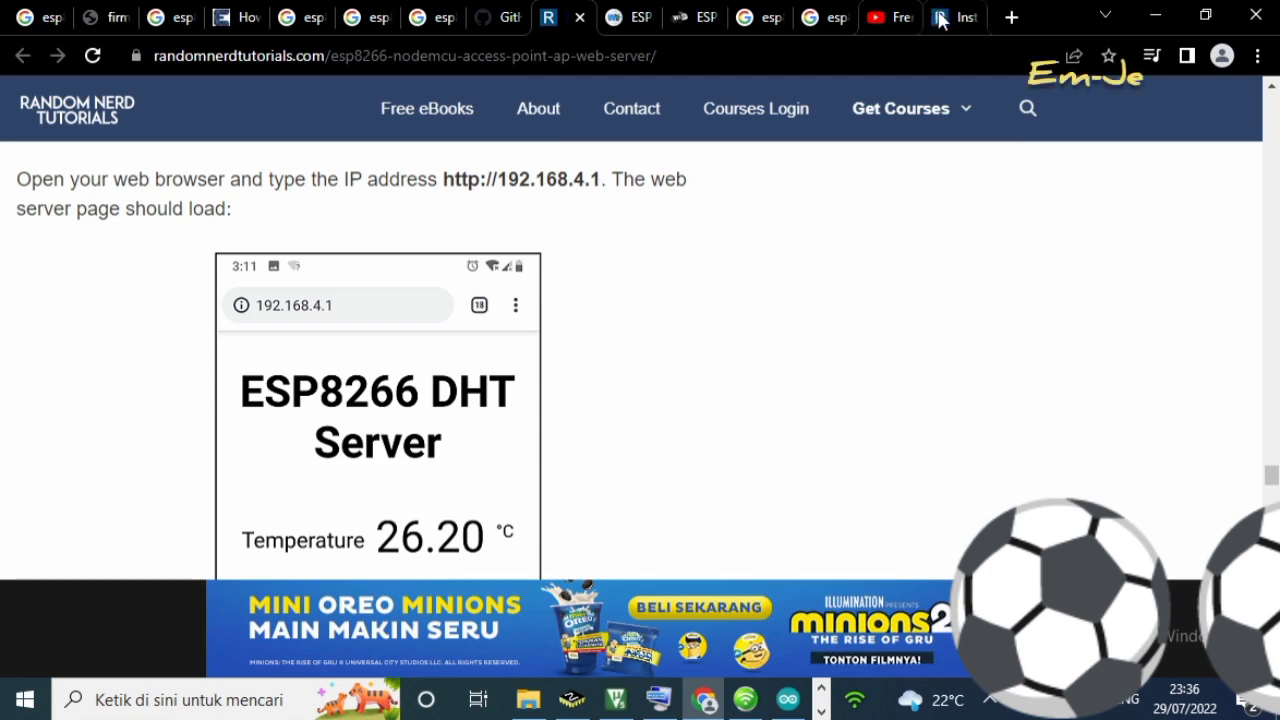
left_click(940, 18)
scroll(745, 388, "down", 3)
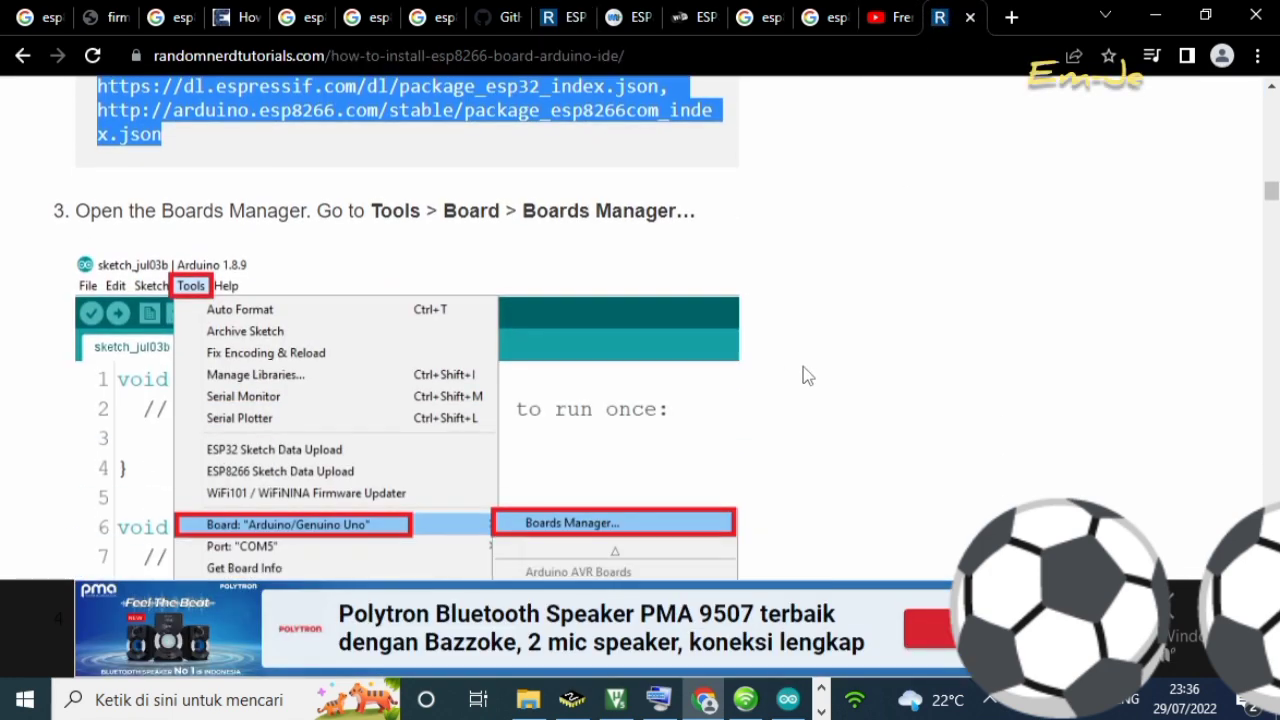
scroll(803, 366, "down", 4)
scroll(803, 366, "up", 4)
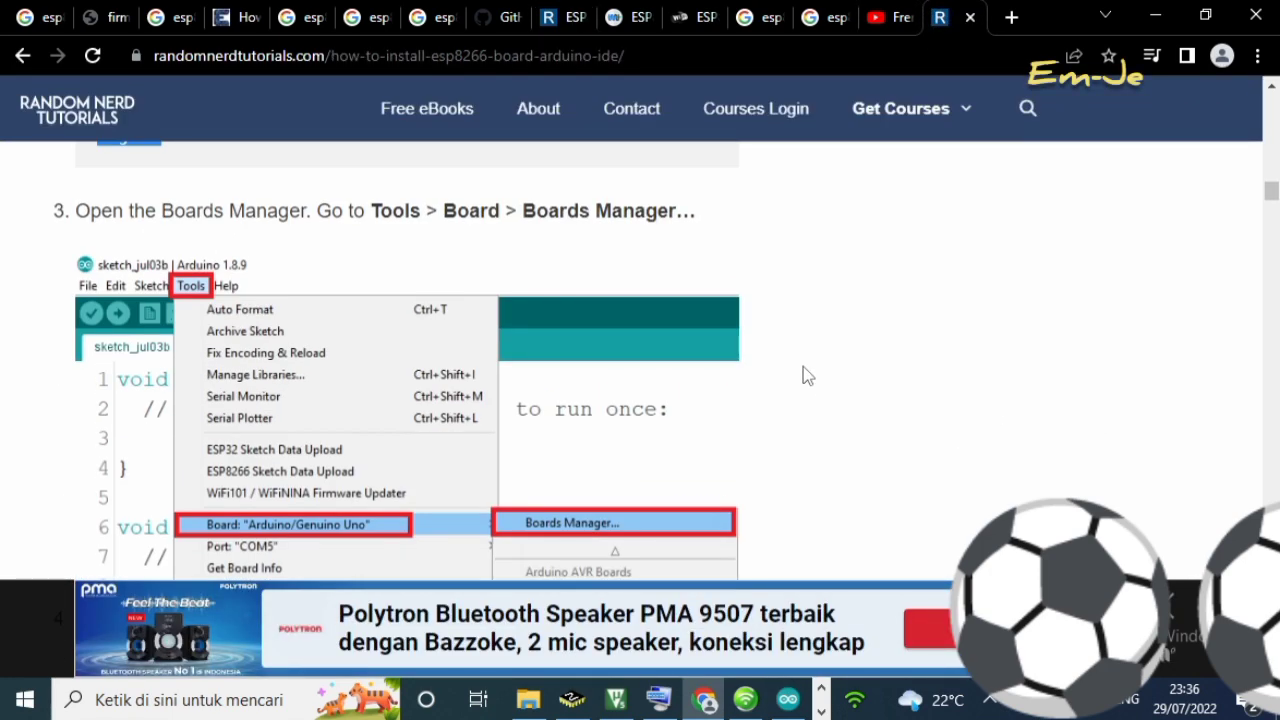
scroll(803, 366, "up", 5)
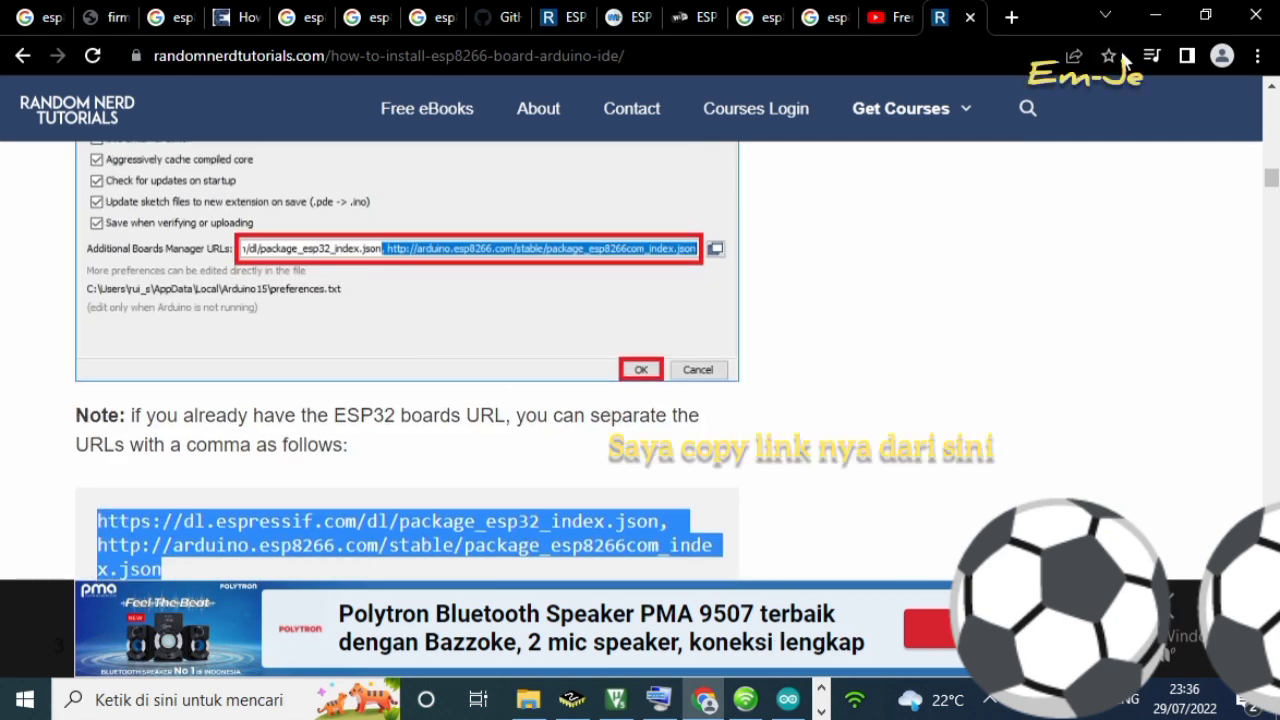
left_click(1145, 14)
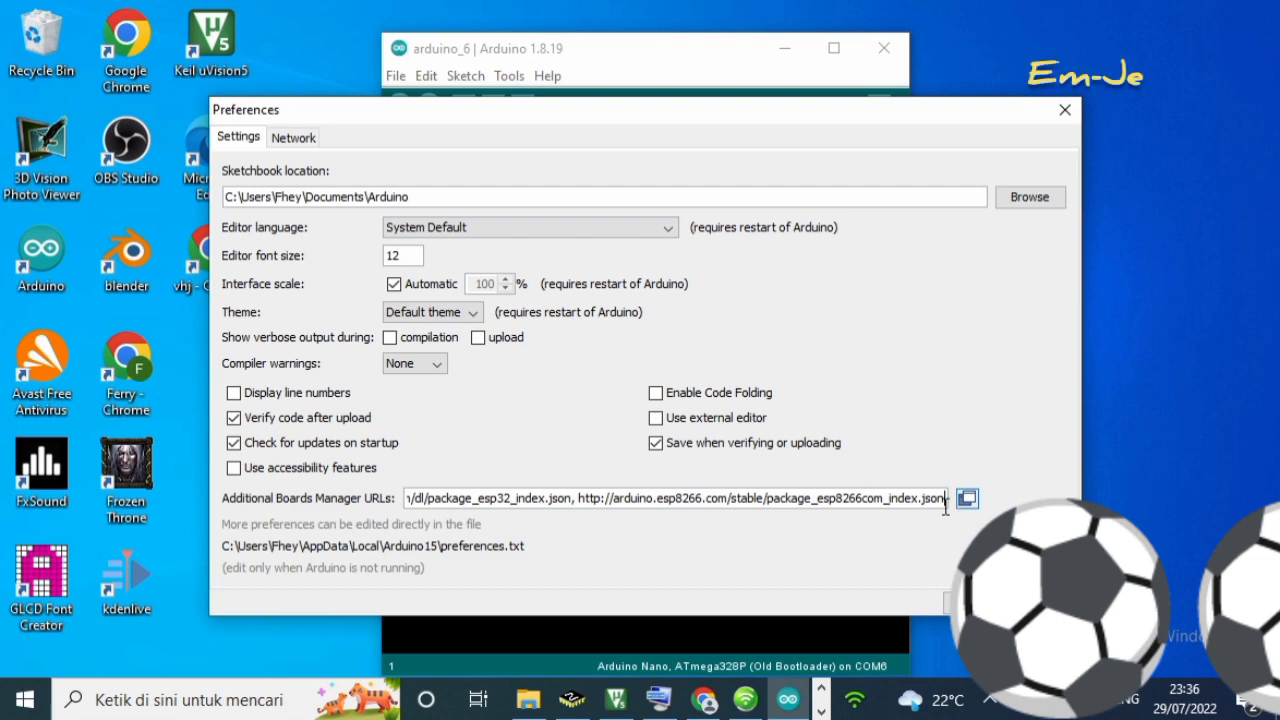
- Save the preferences and open the Boards Manager
left_click(945, 602)
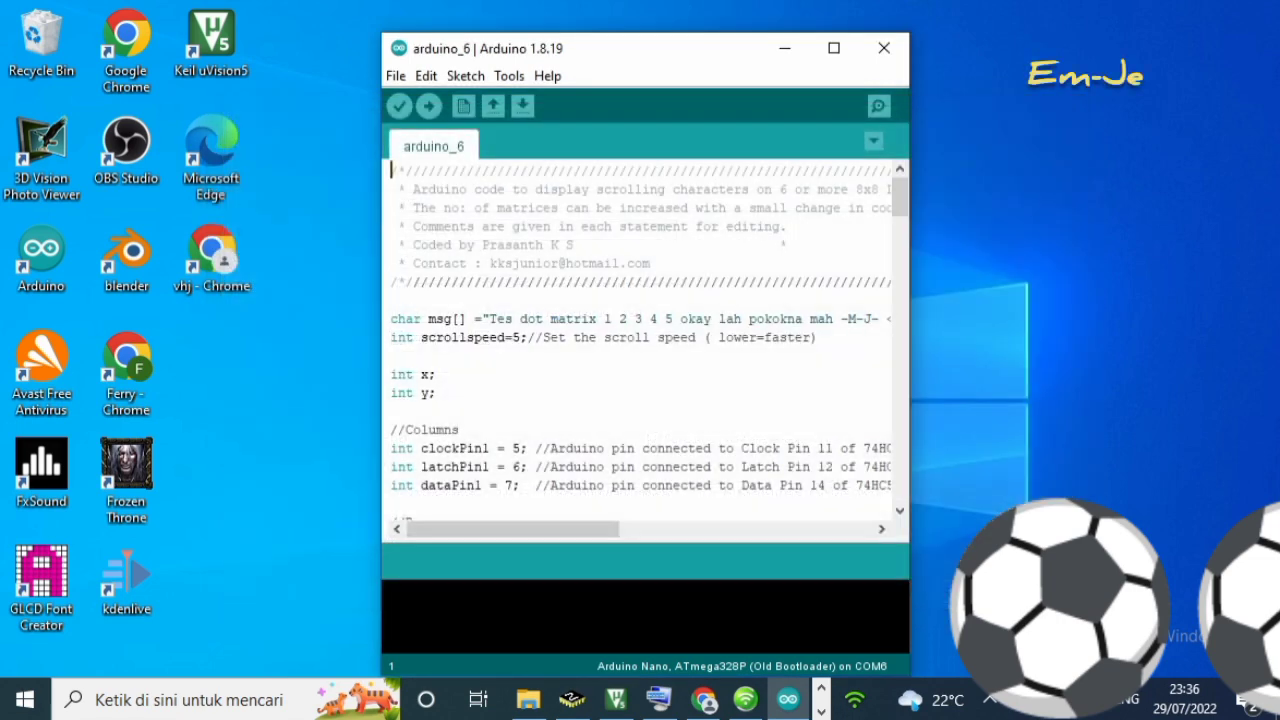
left_click(507, 84)
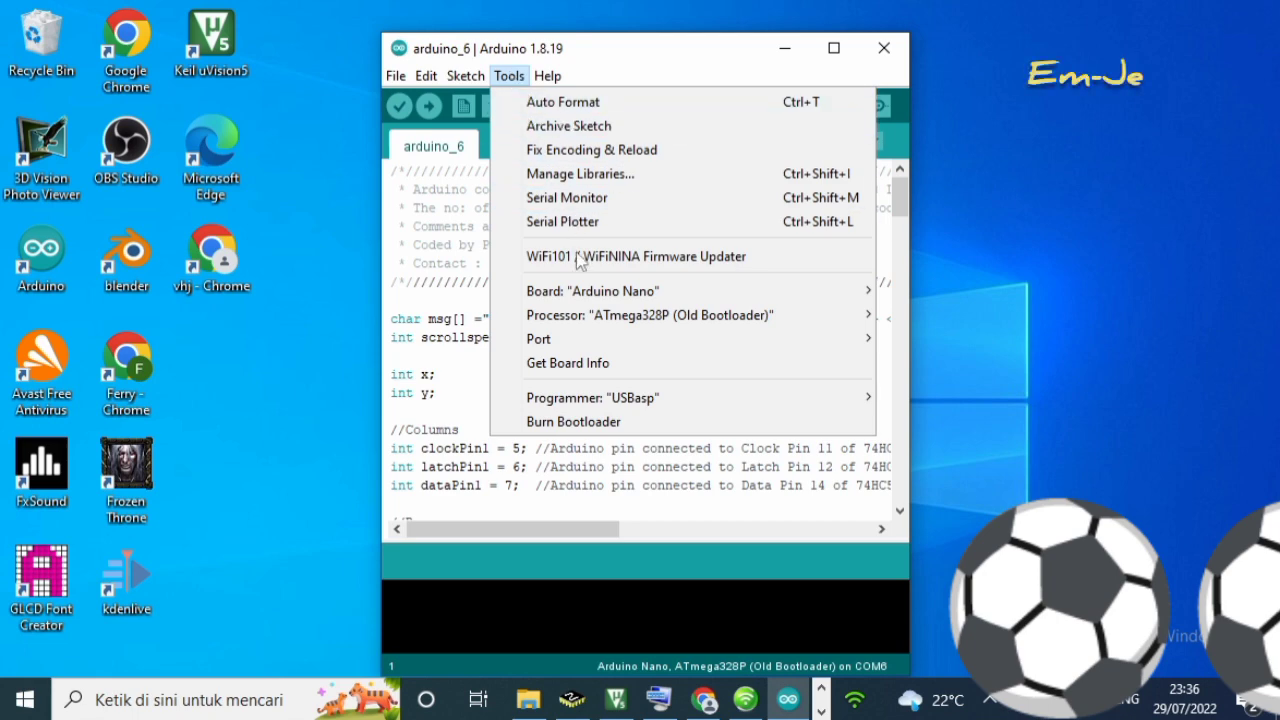
mouse_move(605, 292)
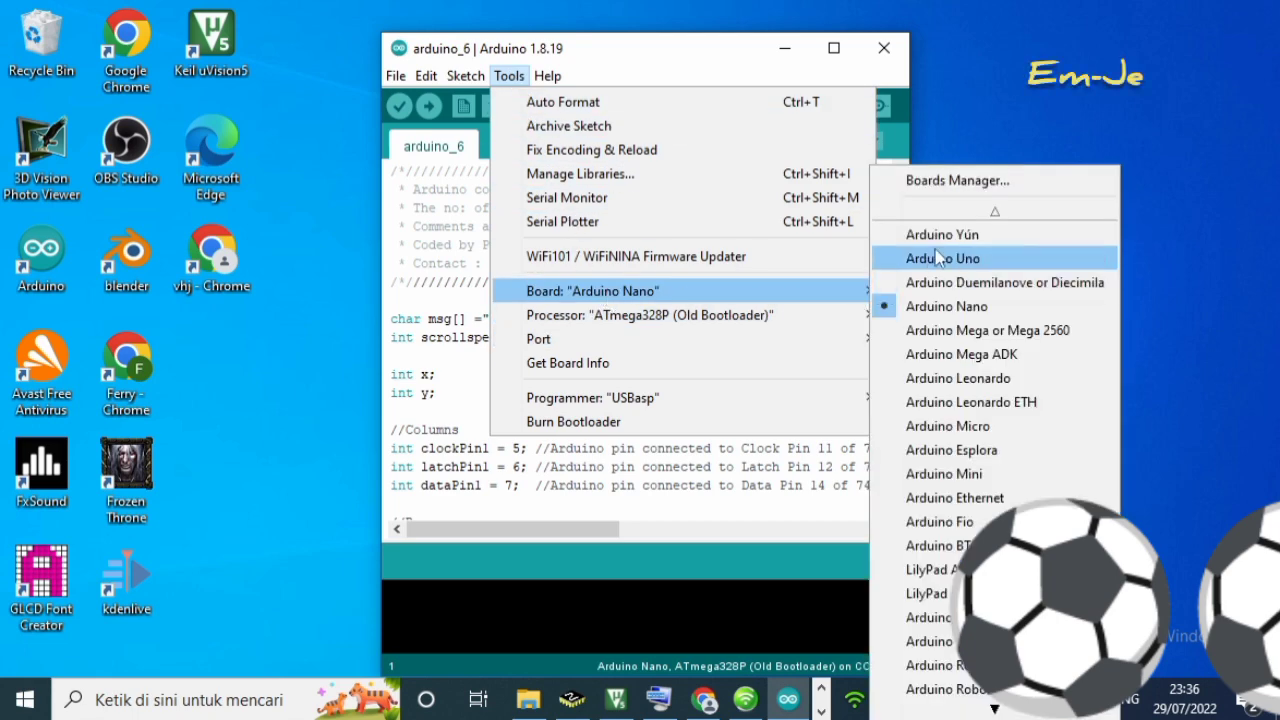
left_click(955, 180)
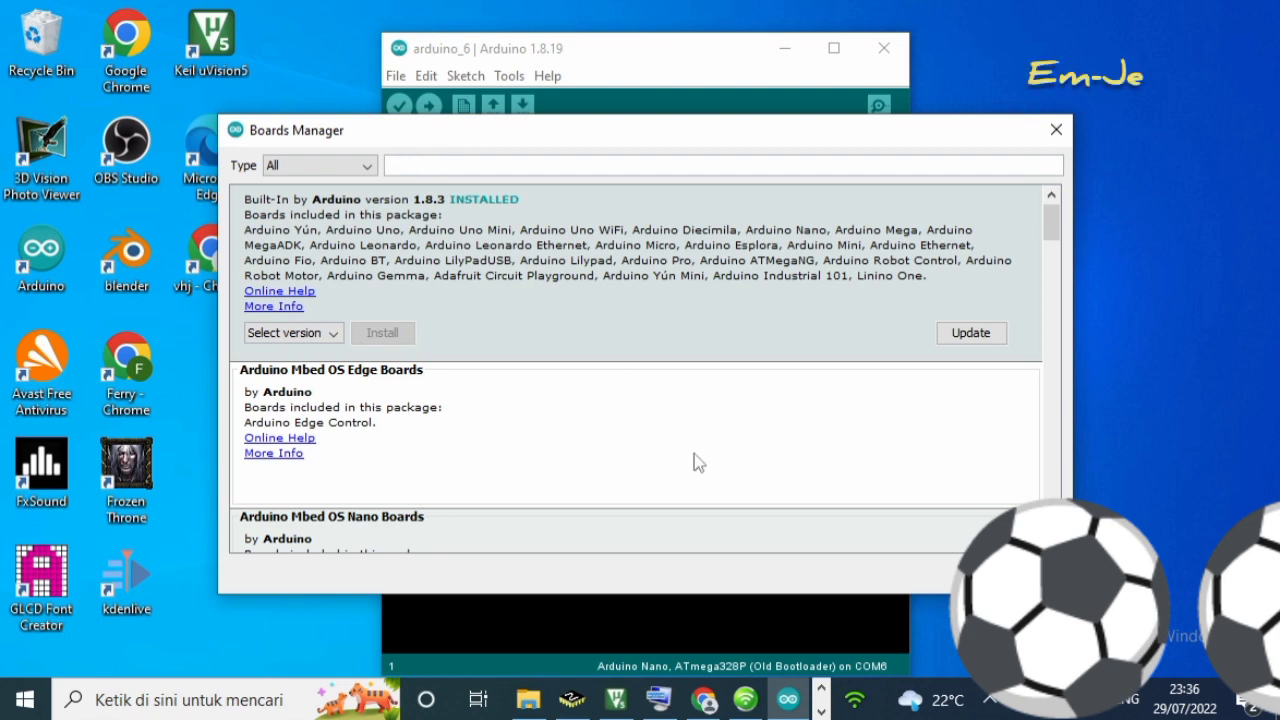
- Search the Boards Manager for "esp" using the on-screen keyboard
scroll(600, 374, "down", 1)
left_click(658, 700)
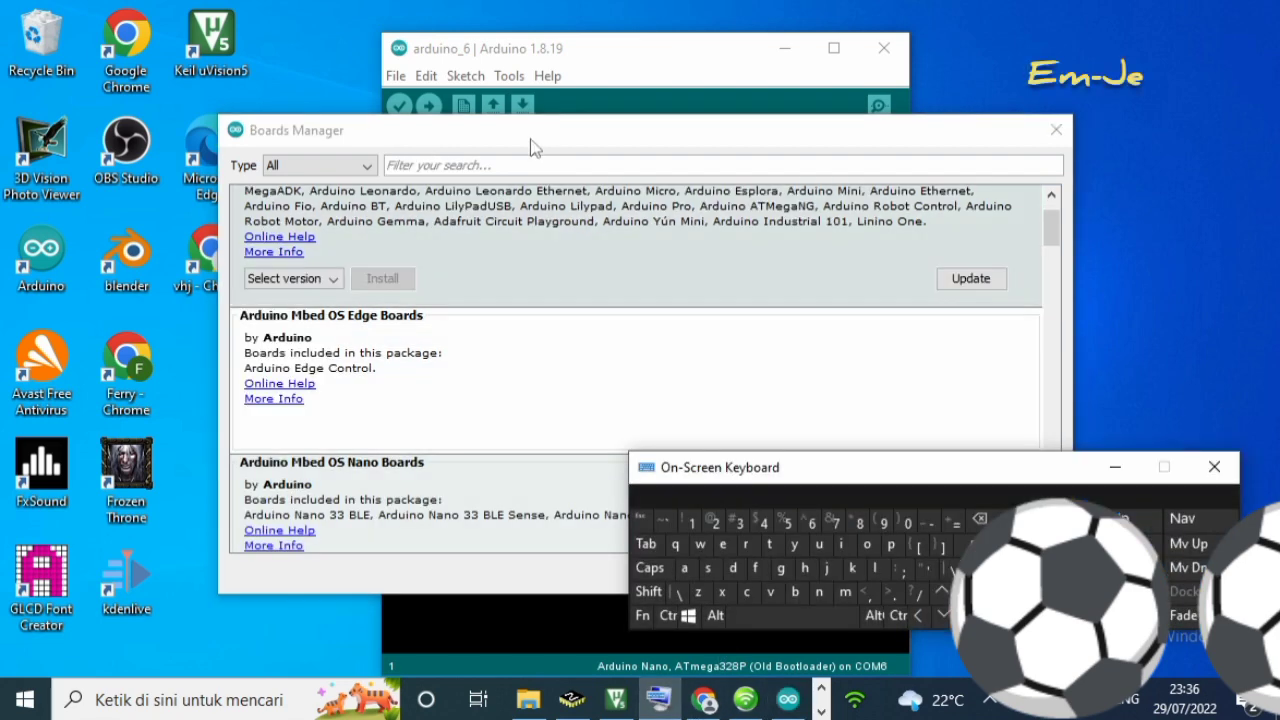
left_click(531, 163)
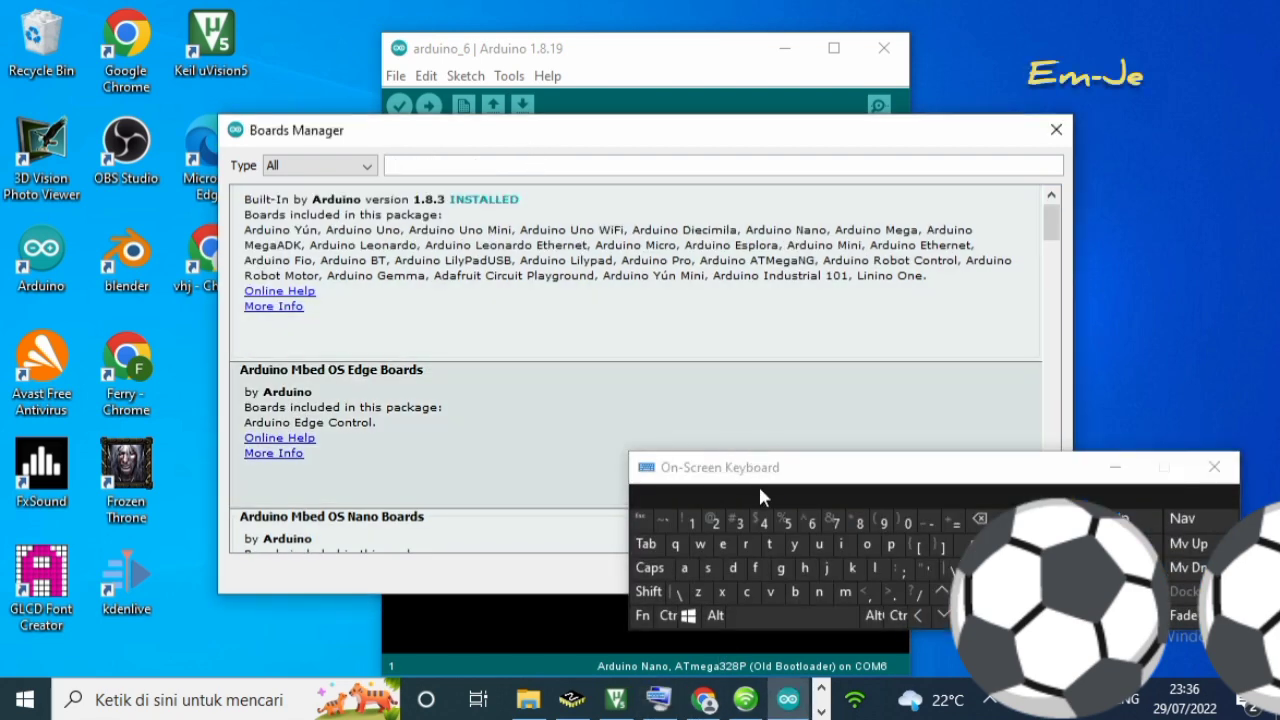
left_click(720, 546)
left_click(708, 567)
left_click(890, 545)
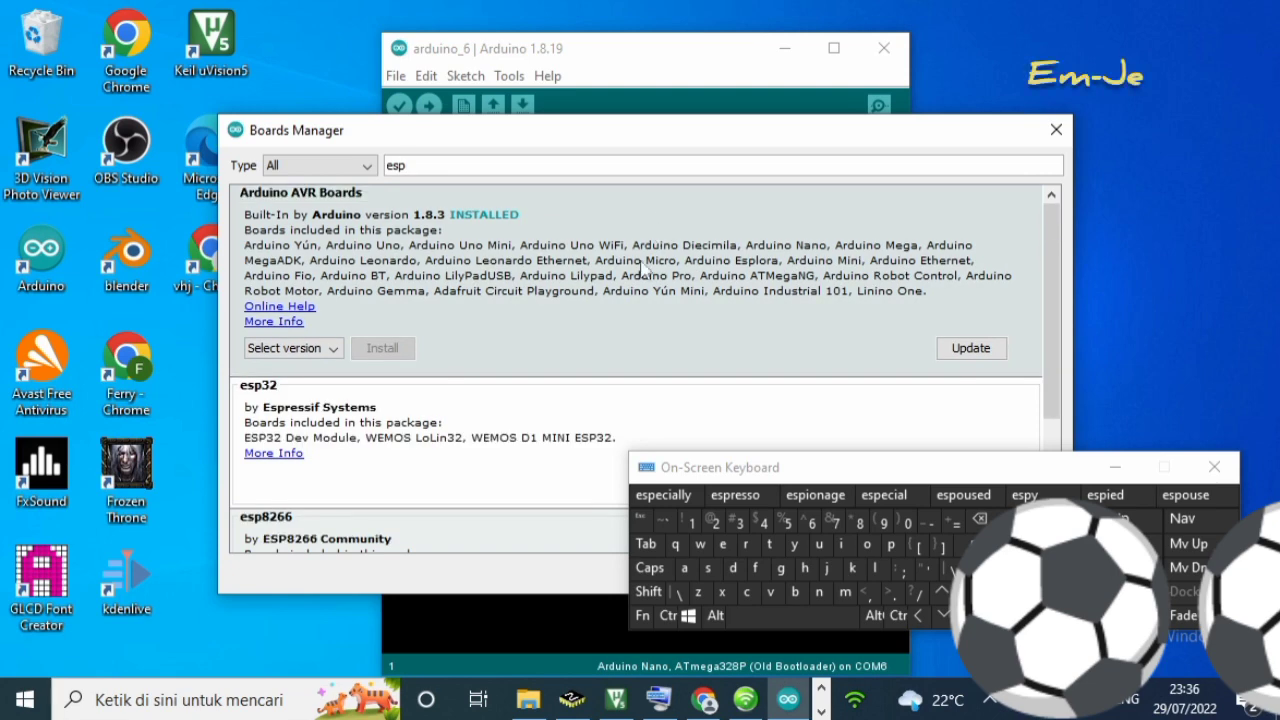
- Install version 3.0.2 of the esp8266 package by ESP8266 Community and close the Boards Manager
scroll(349, 406, "down", 1)
scroll(348, 404, "down", 2)
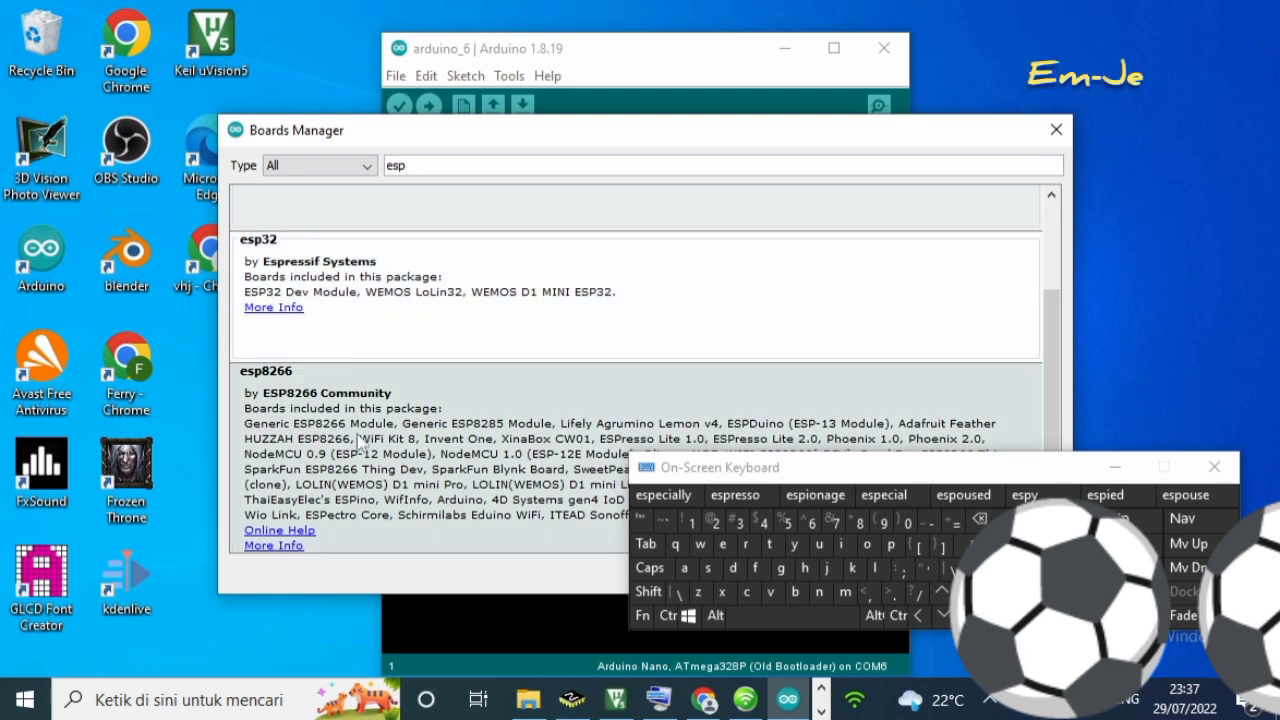
scroll(330, 420, "down", 1)
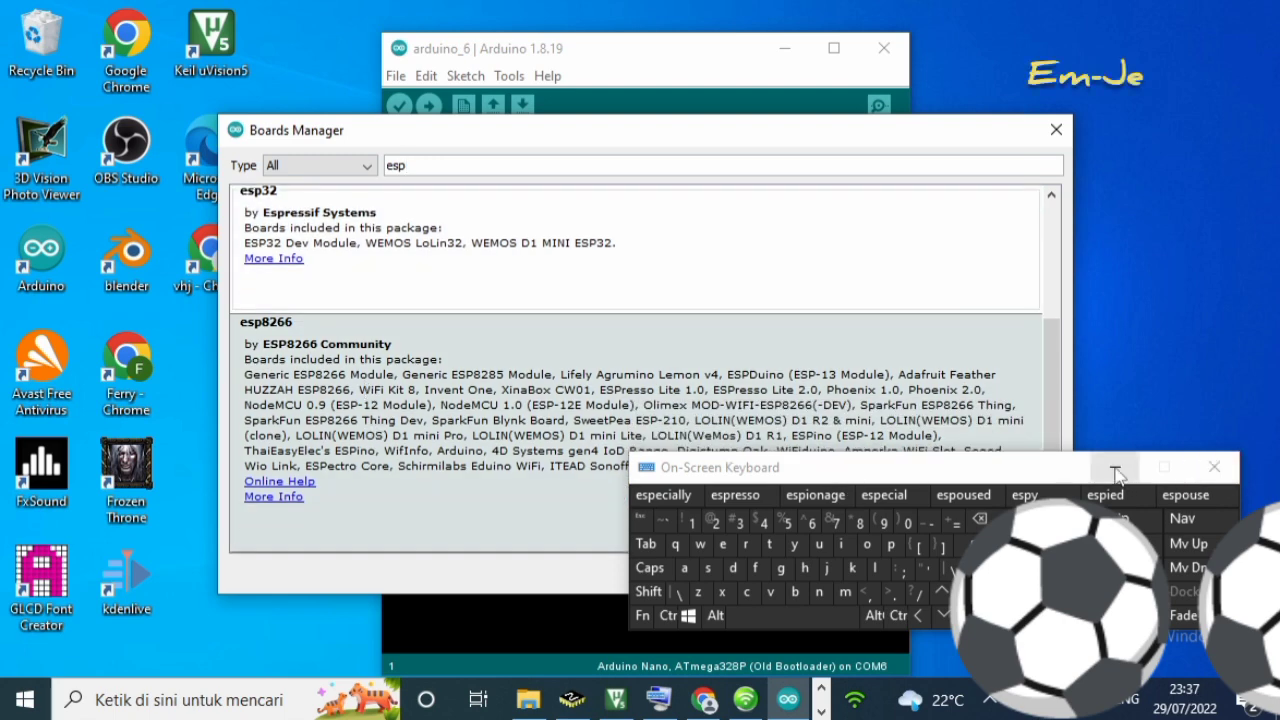
left_click(1214, 467)
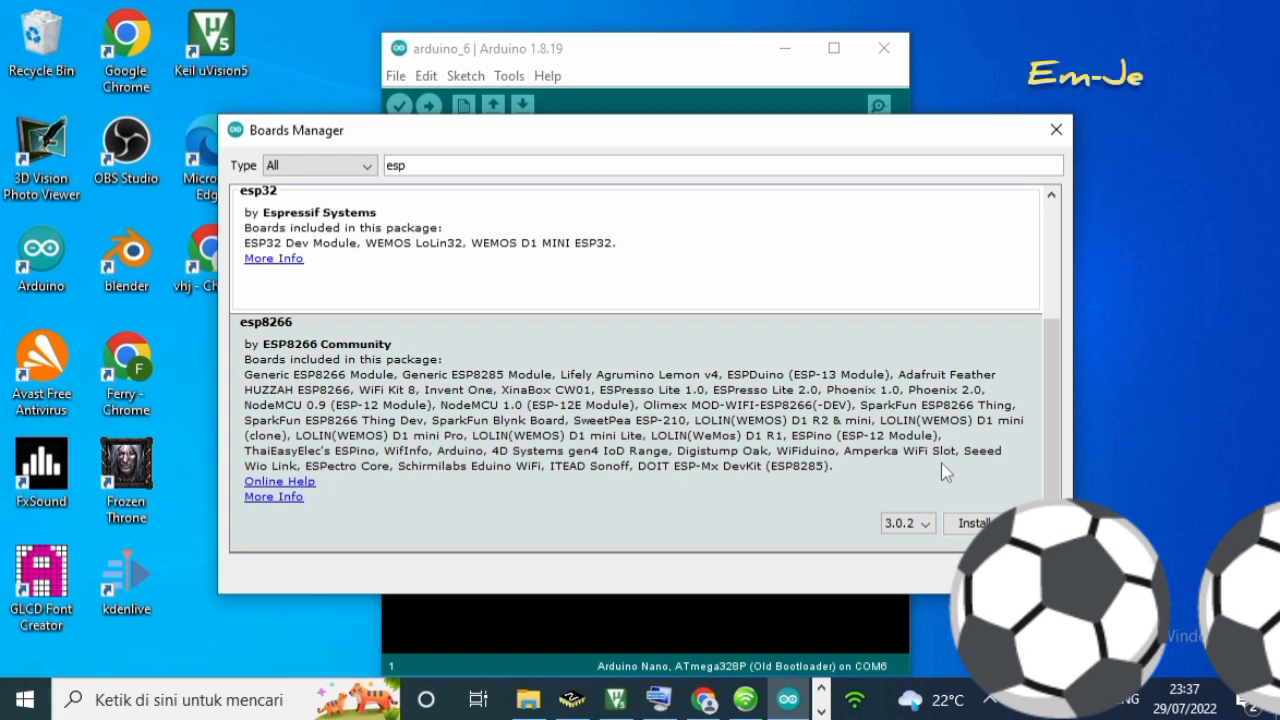
left_click(970, 524)
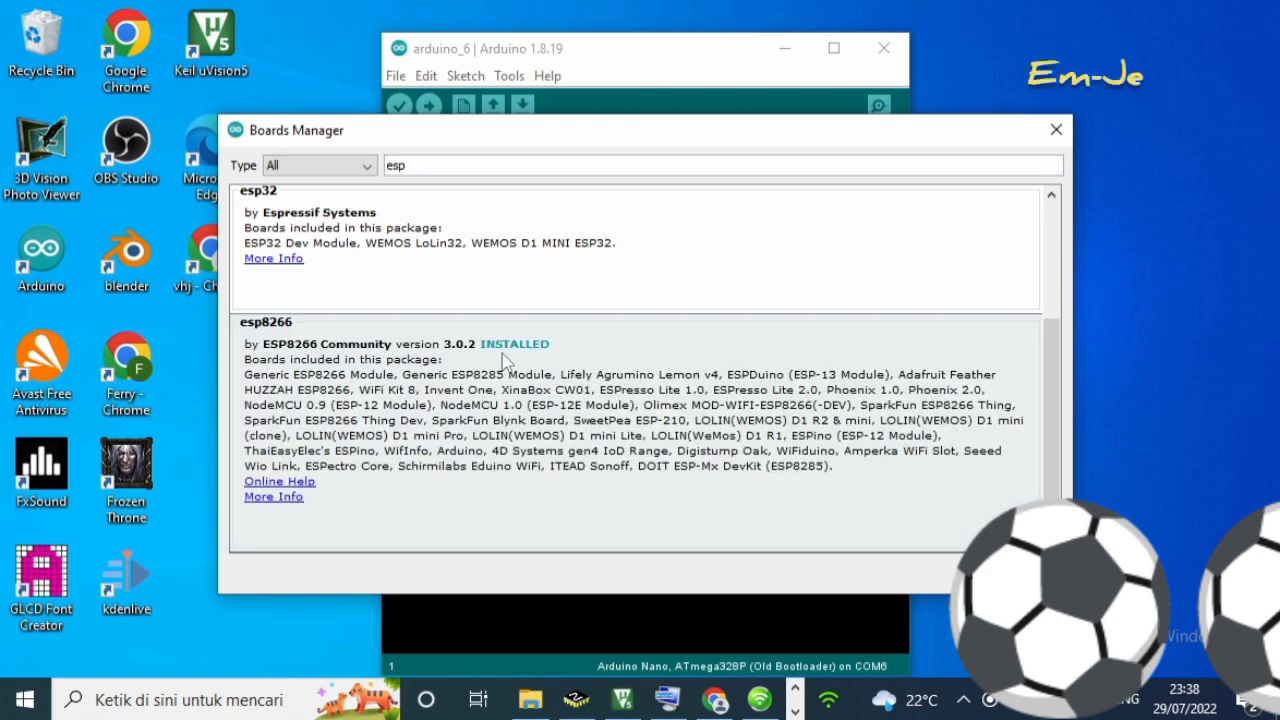
key("Escape")
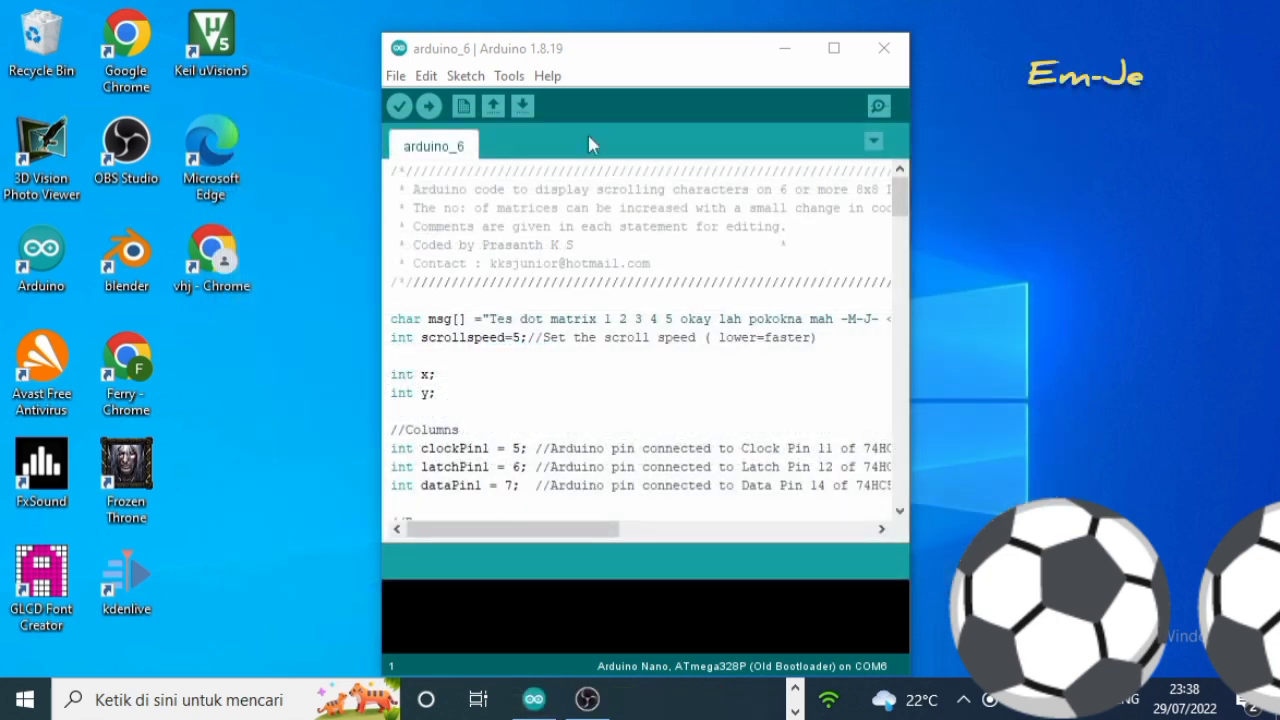
- Set the board to Generic ESP8266 Module from the ESP8266 Boards (3.0.2) group
left_click(508, 76)
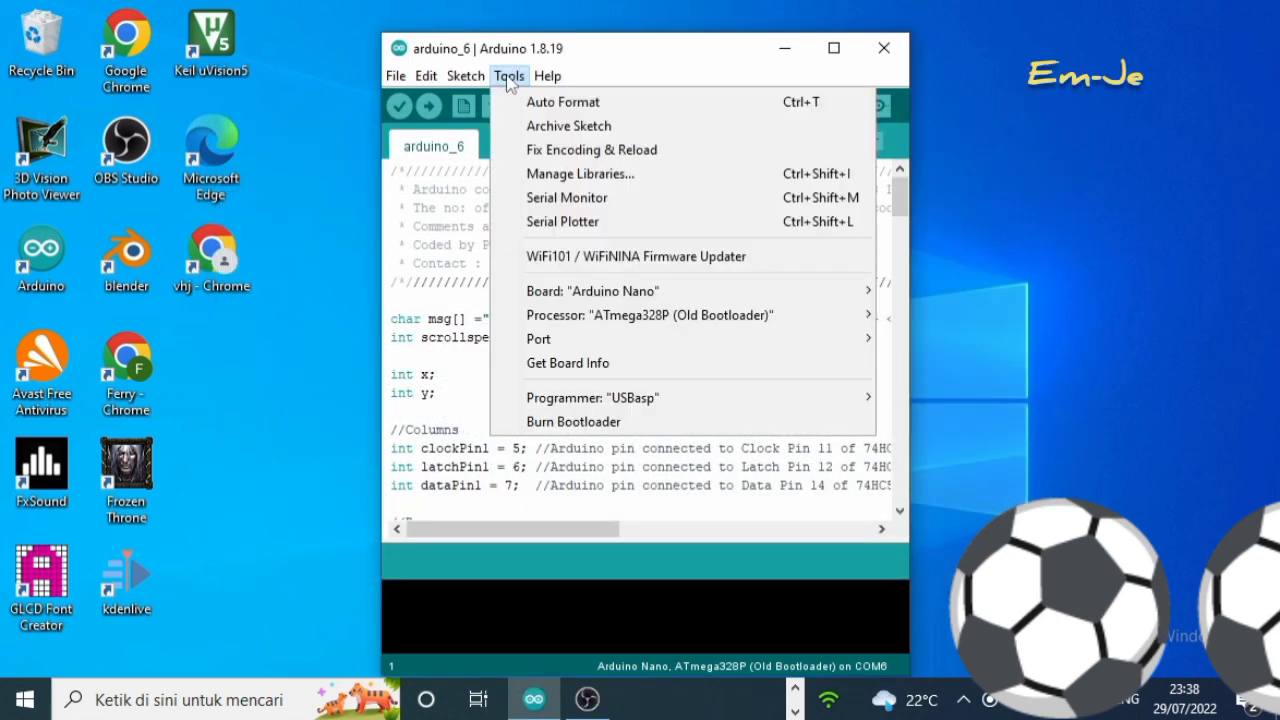
mouse_move(651, 293)
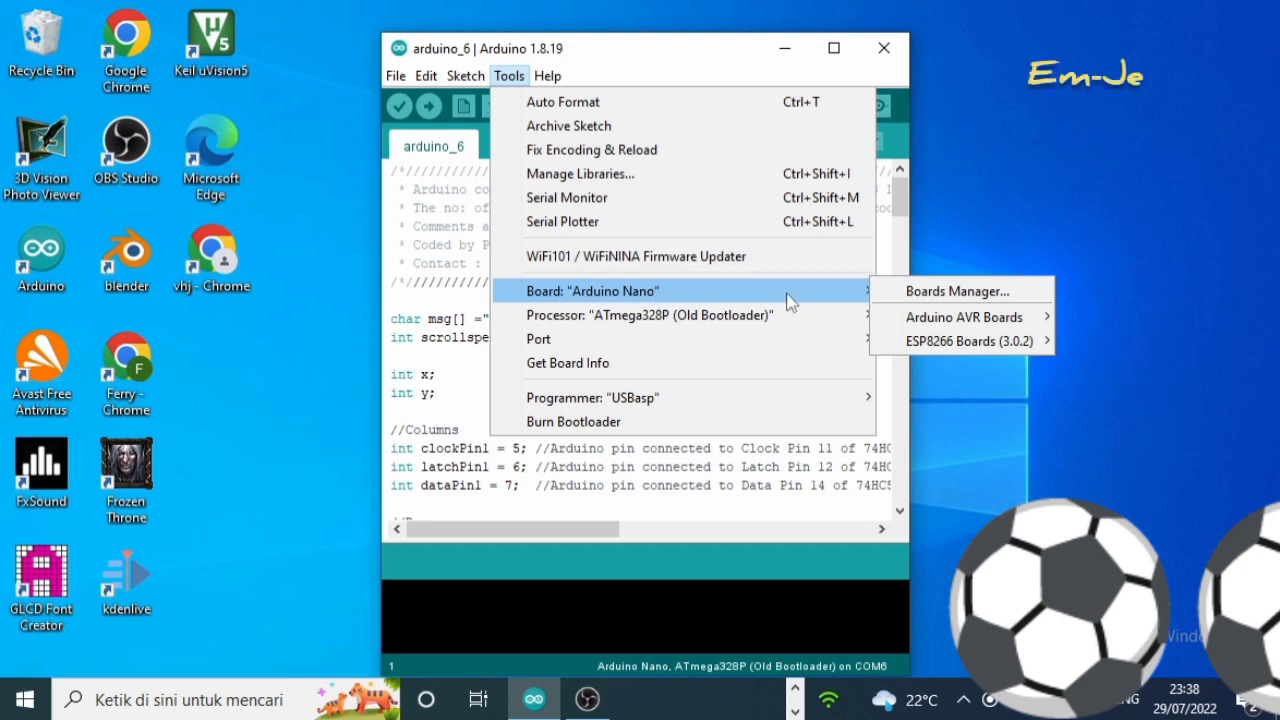
mouse_move(945, 343)
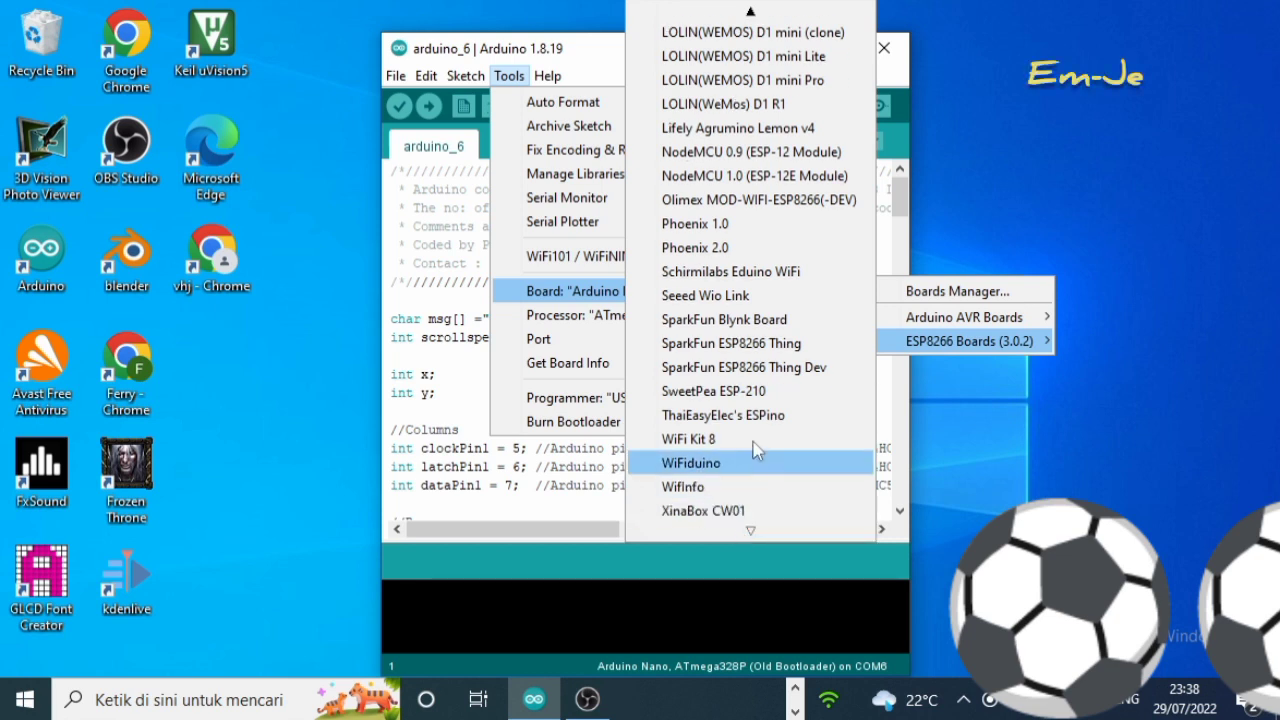
scroll(770, 120, "up", 3)
scroll(770, 120, "up", 4)
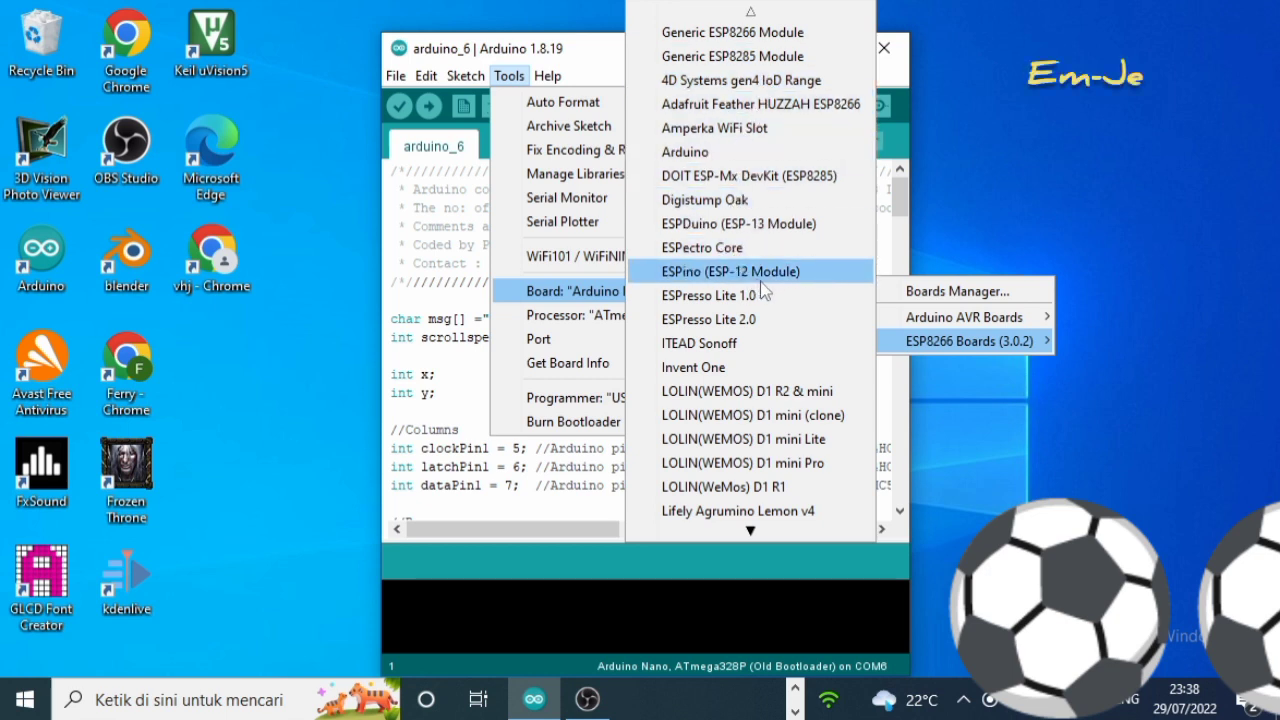
scroll(750, 510, "down", 4)
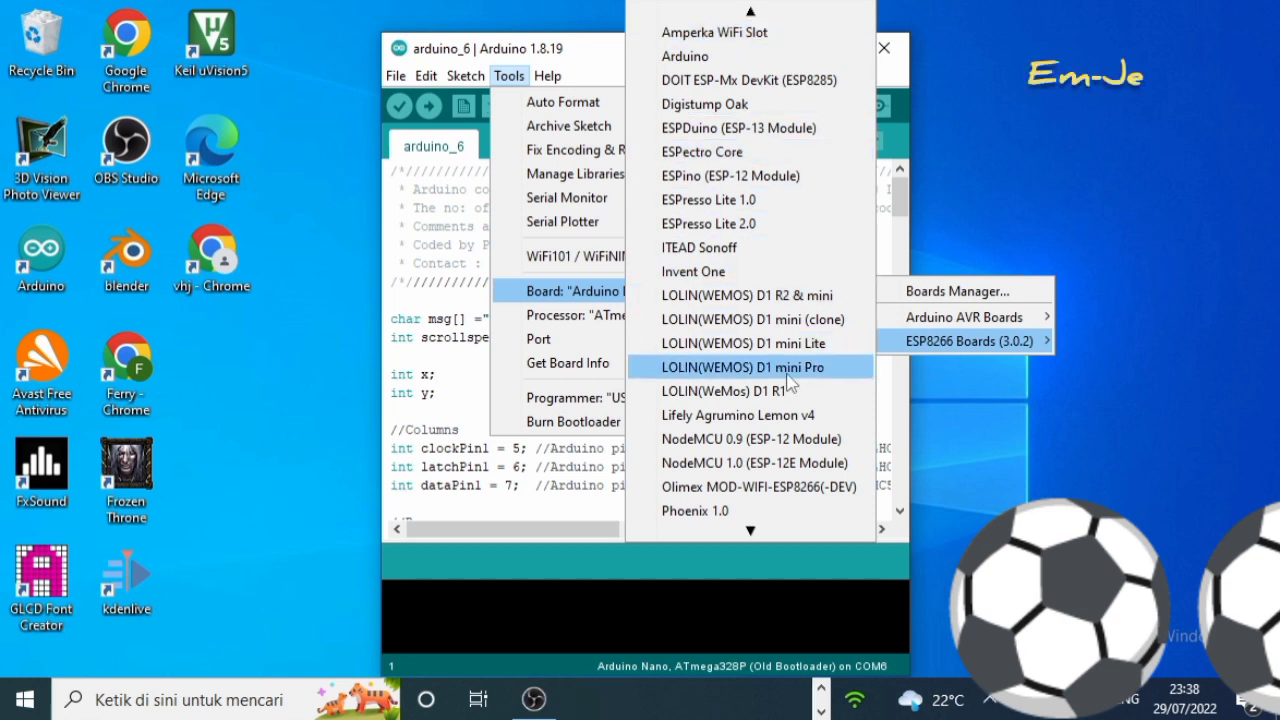
scroll(800, 400, "down", 3)
scroll(815, 432, "down", 9)
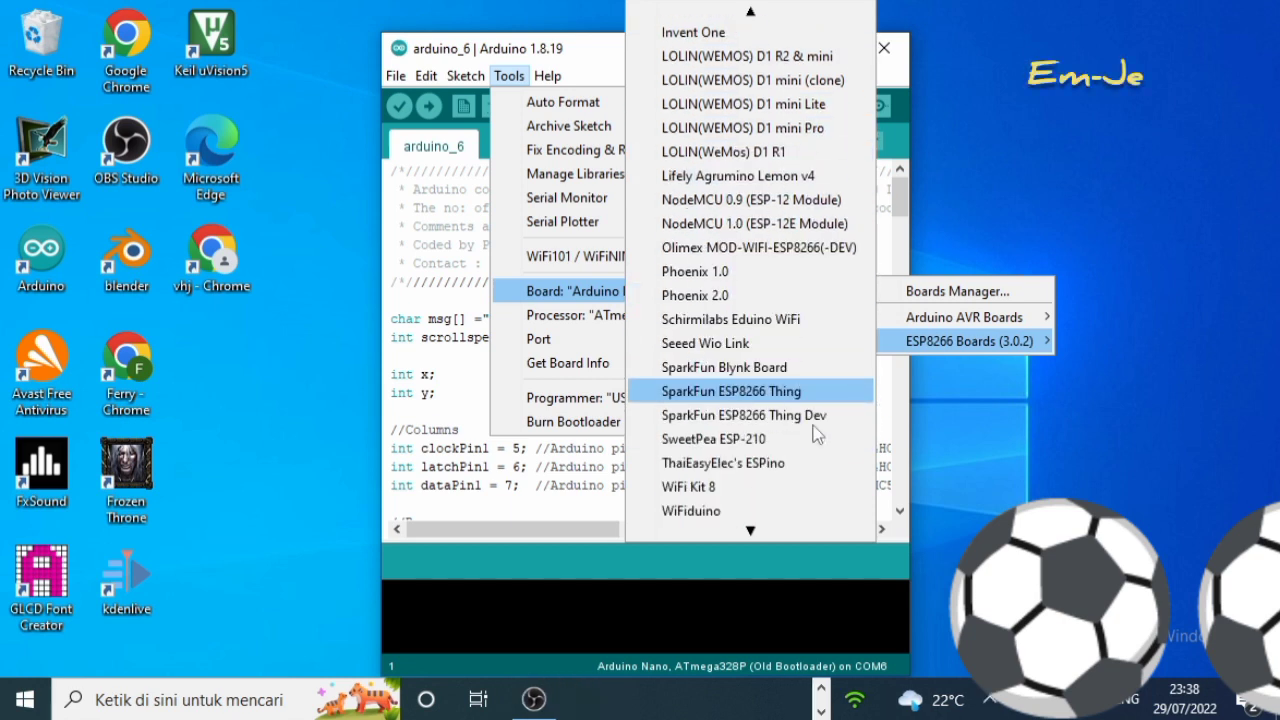
scroll(815, 432, "up", 16)
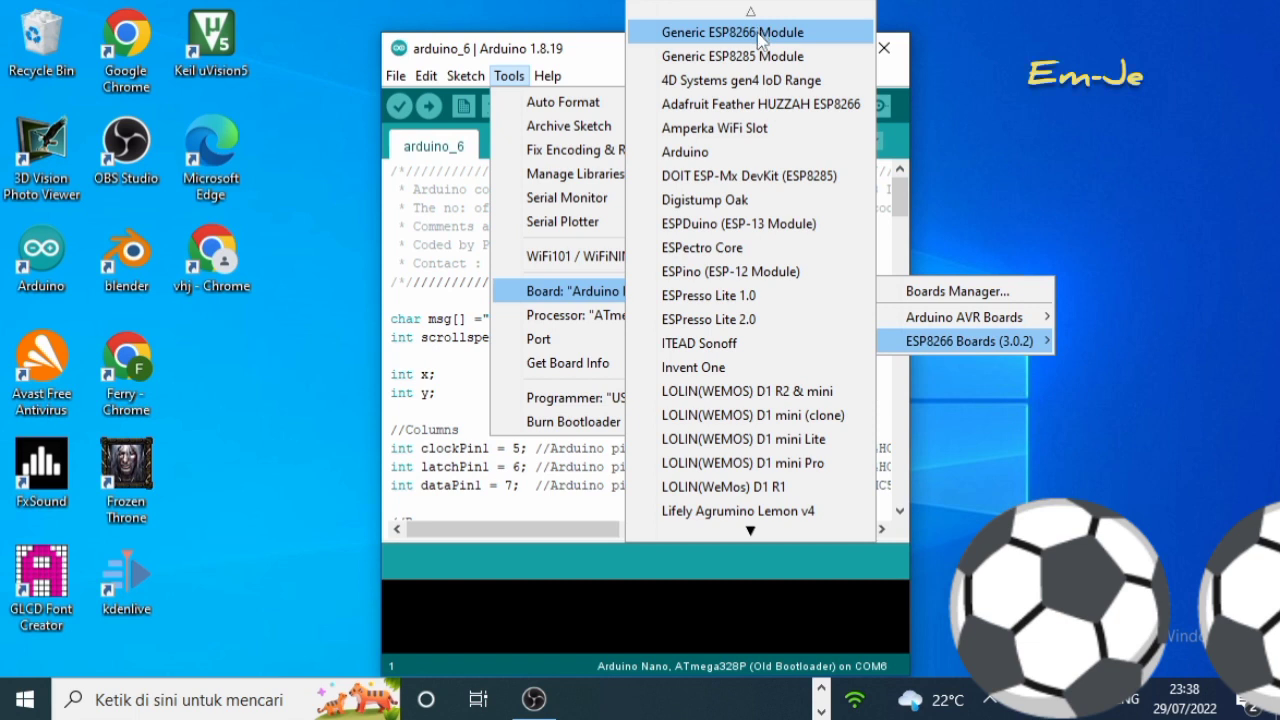
left_click(761, 36)
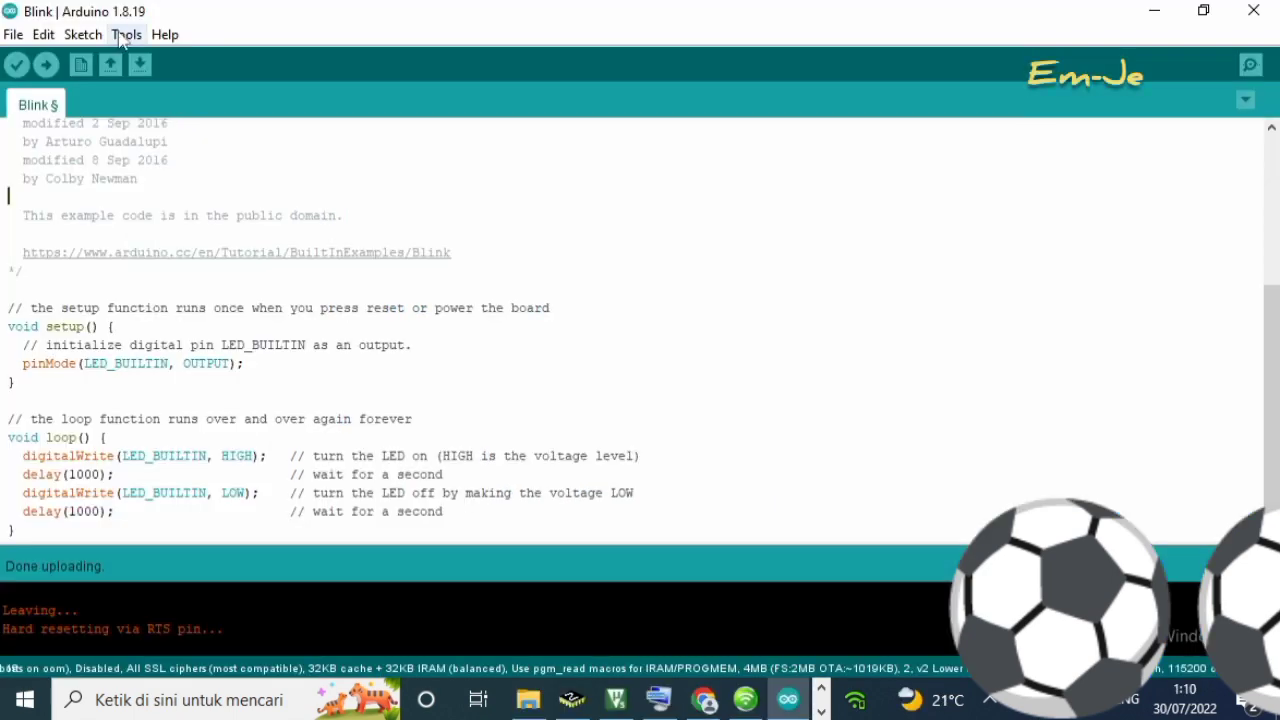
- Check the board and serial port settings for the Blink sketch and upload the sketch to the board
left_click(122, 36)
mouse_move(320, 257)
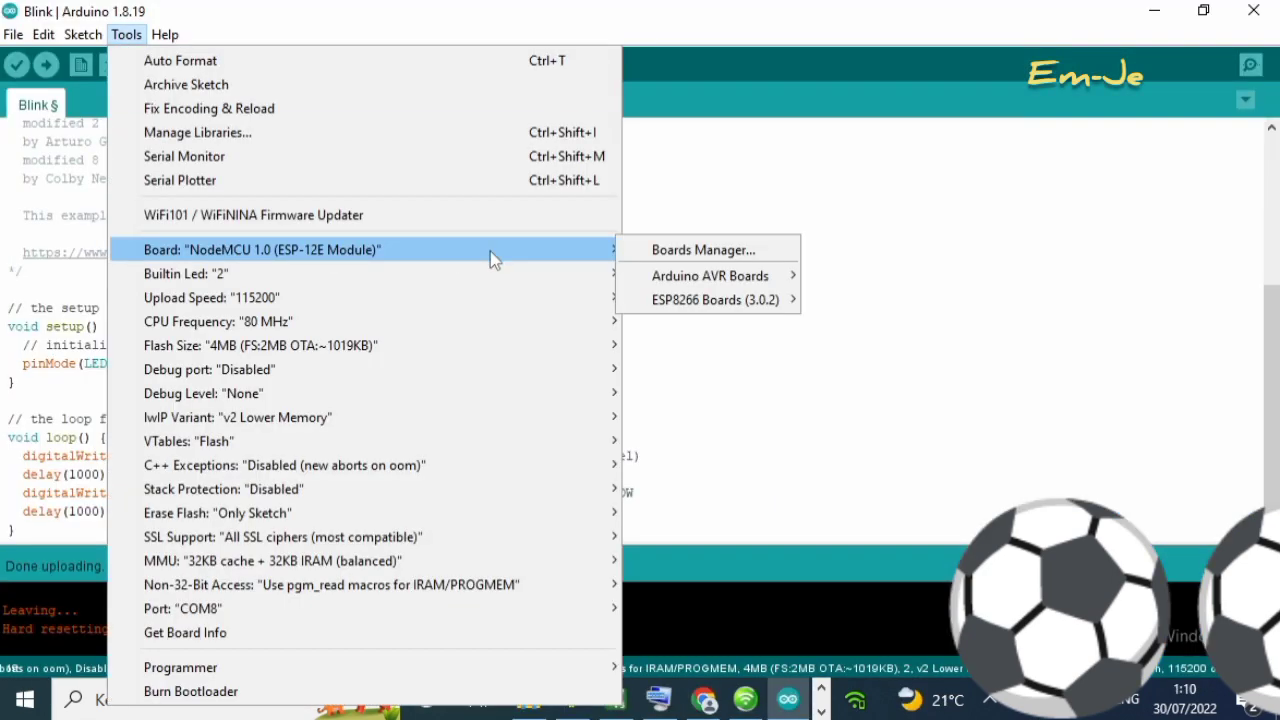
mouse_move(700, 302)
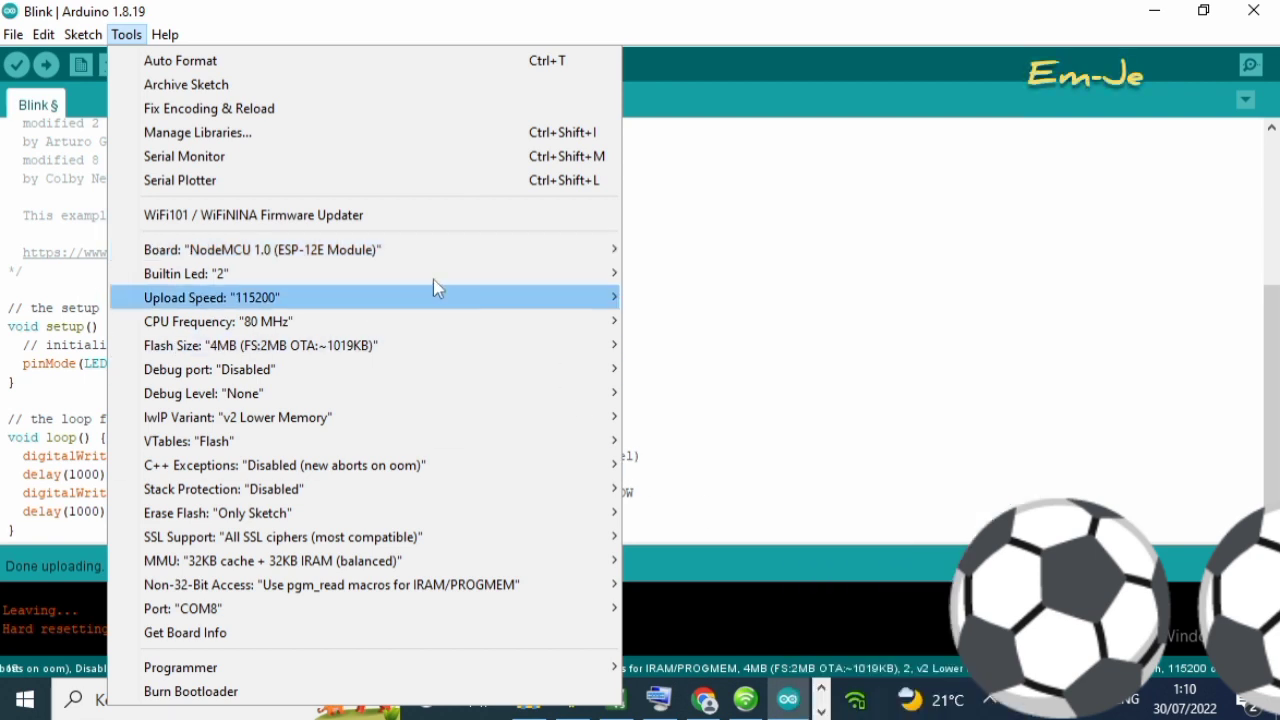
mouse_move(357, 609)
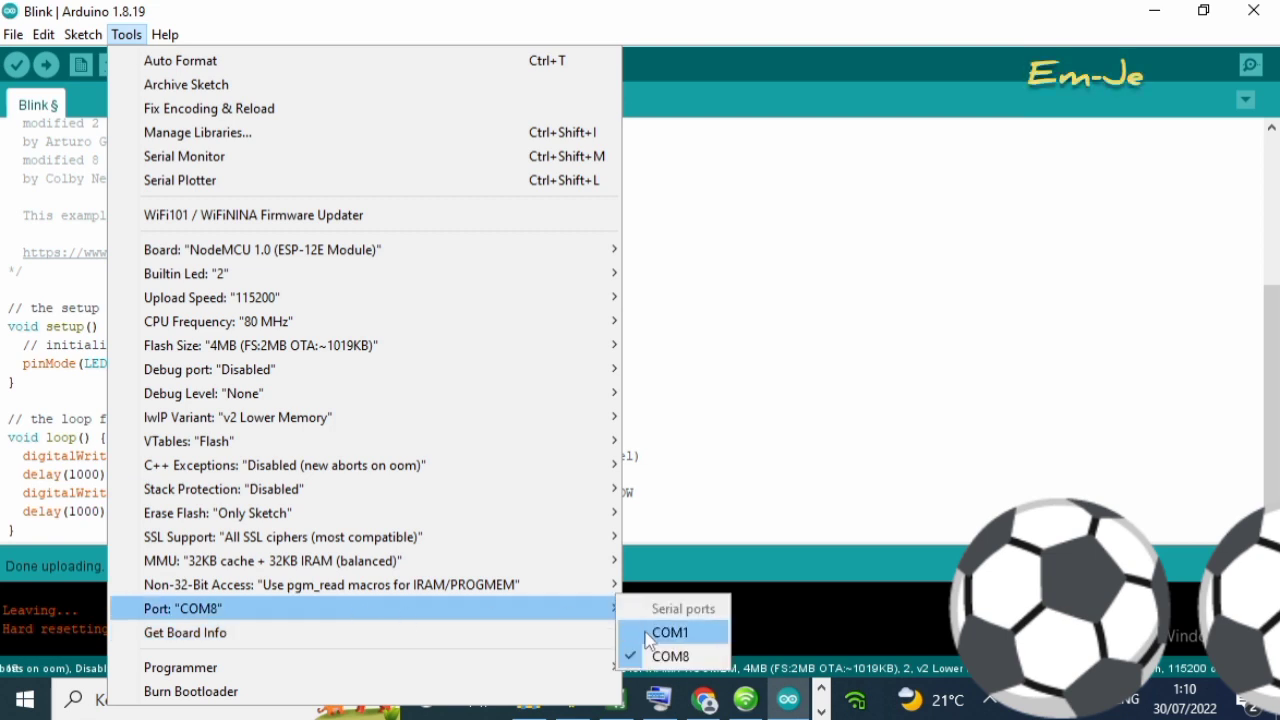
left_click(784, 432)
scroll(769, 311, "up", 4)
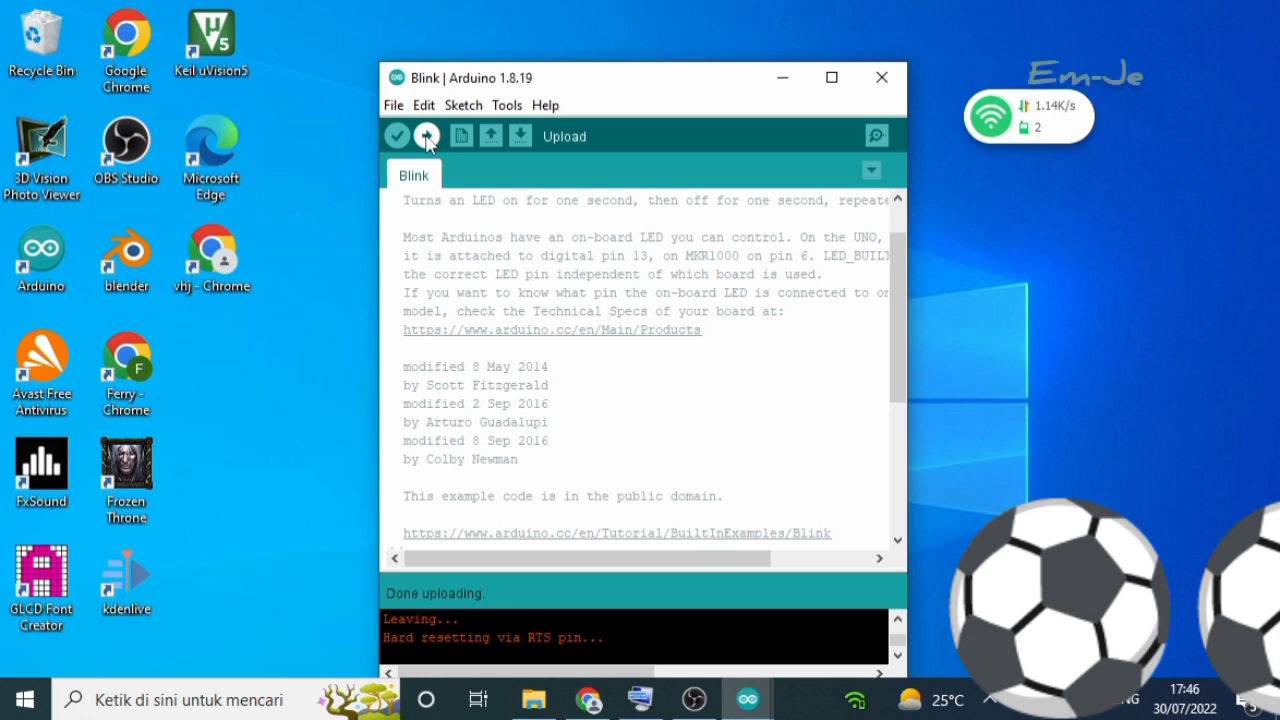
key("ctrl+u")
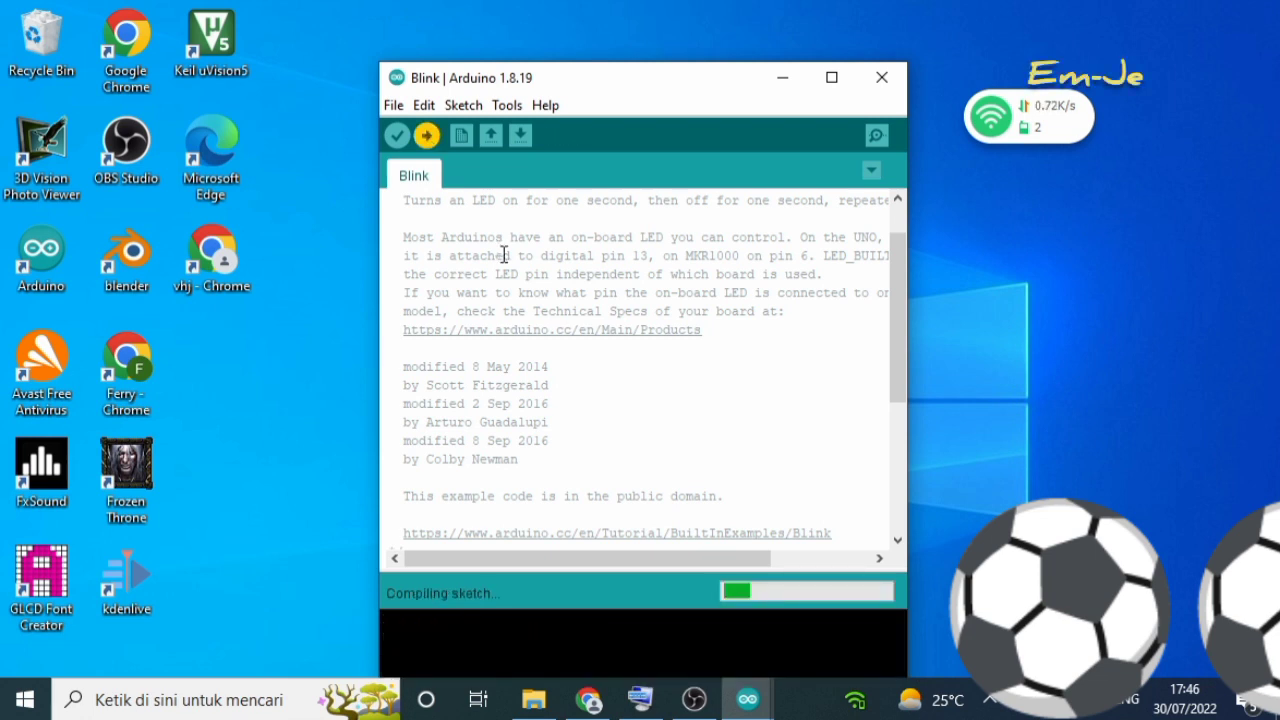